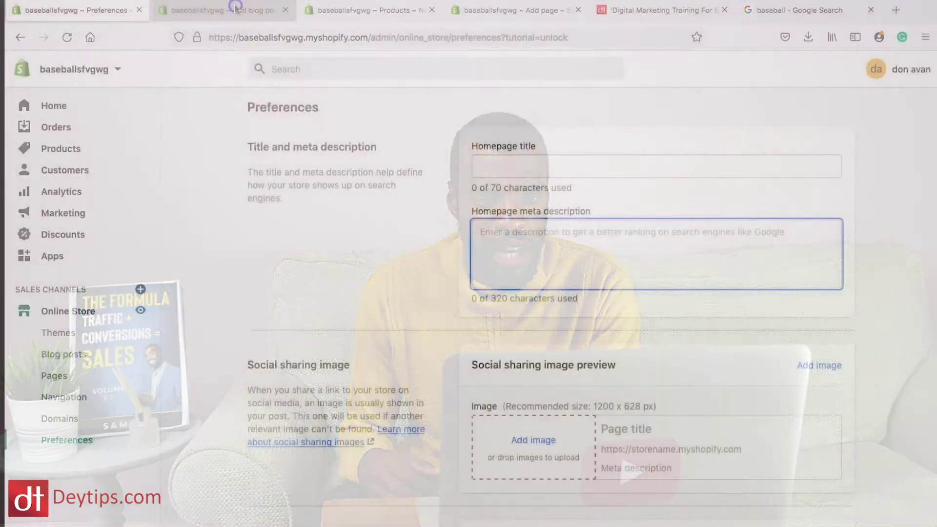
Step: Switch to the new blog post draft to show the empty Add blog posts form
click(236, 9)
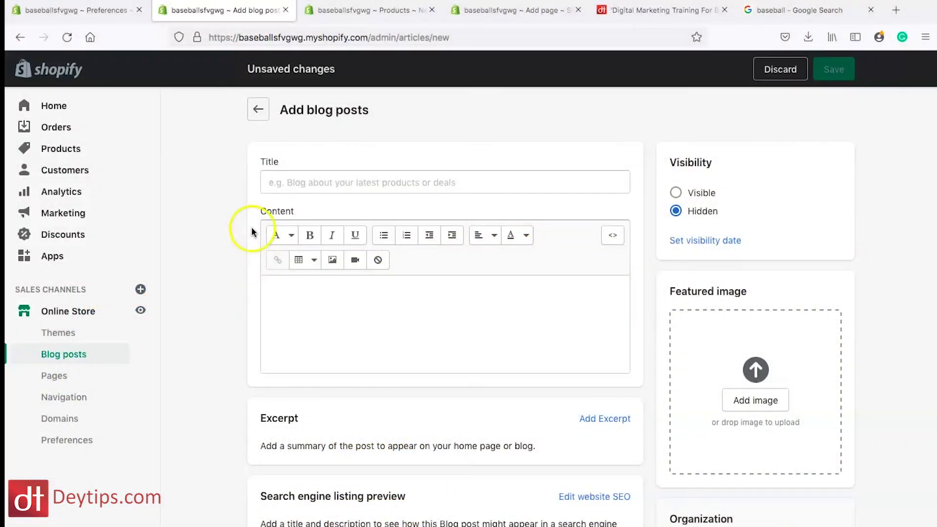
Step: Expand the blog post's Edit website SEO section to show page title, description and URL handle
scroll(256, 300, down, 4)
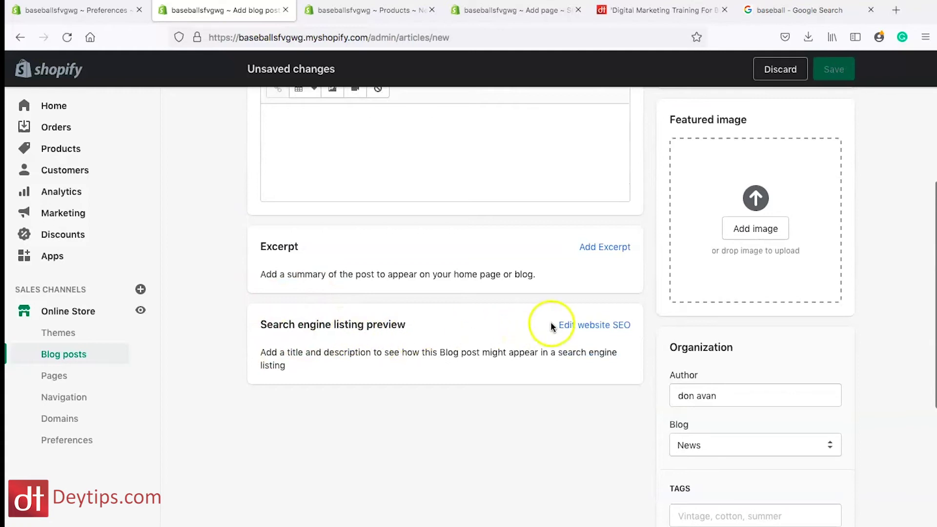
click(582, 326)
scroll(517, 372, down, 3)
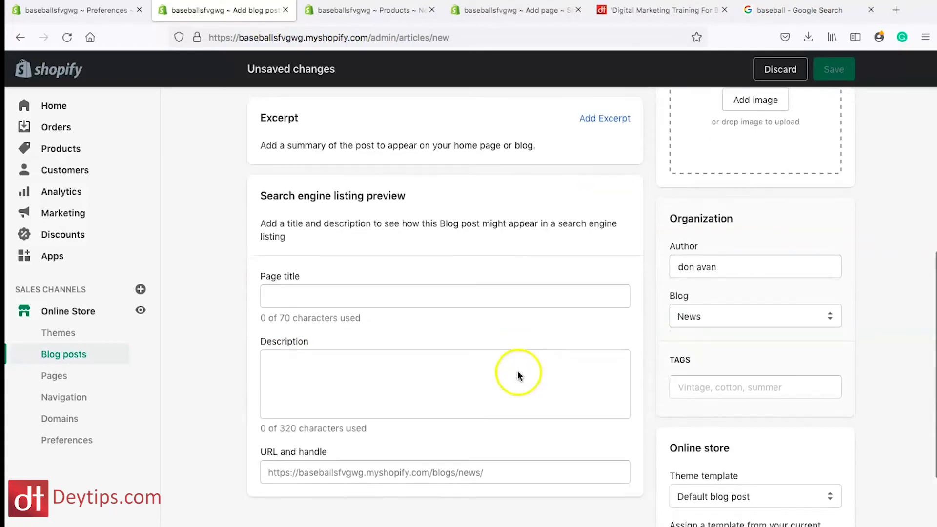
click(319, 283)
click(318, 359)
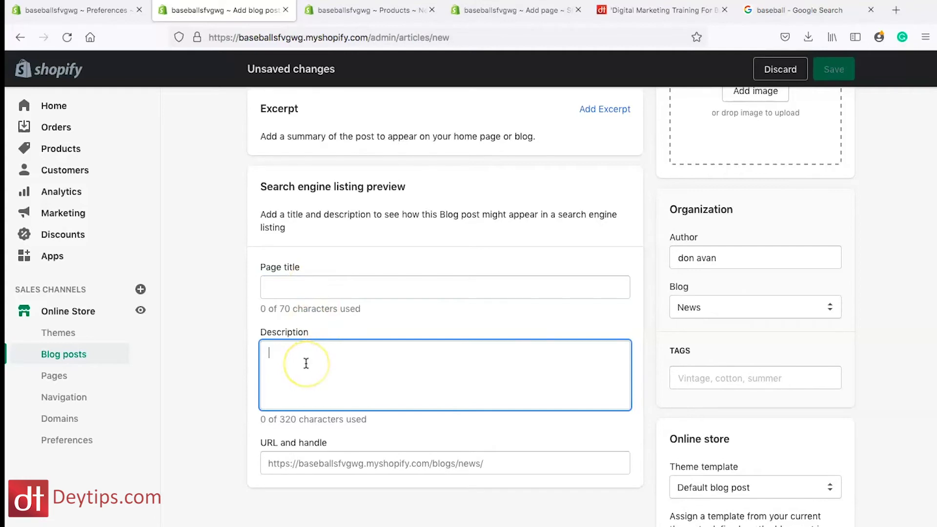
scroll(306, 363, down, 1)
click(396, 434)
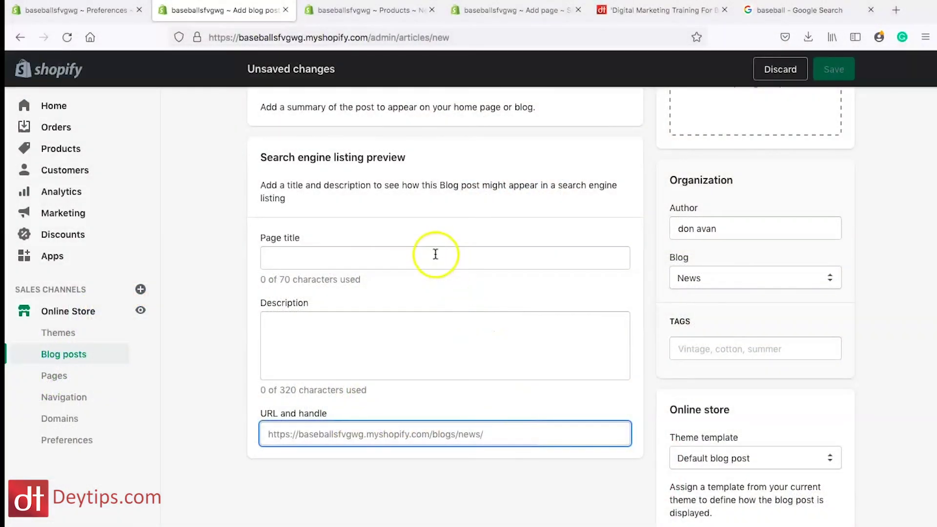
Step: Enter 'Best baseball tips' as the blog post's SEO page title, generating handle best-baseball-tips
click(436, 255)
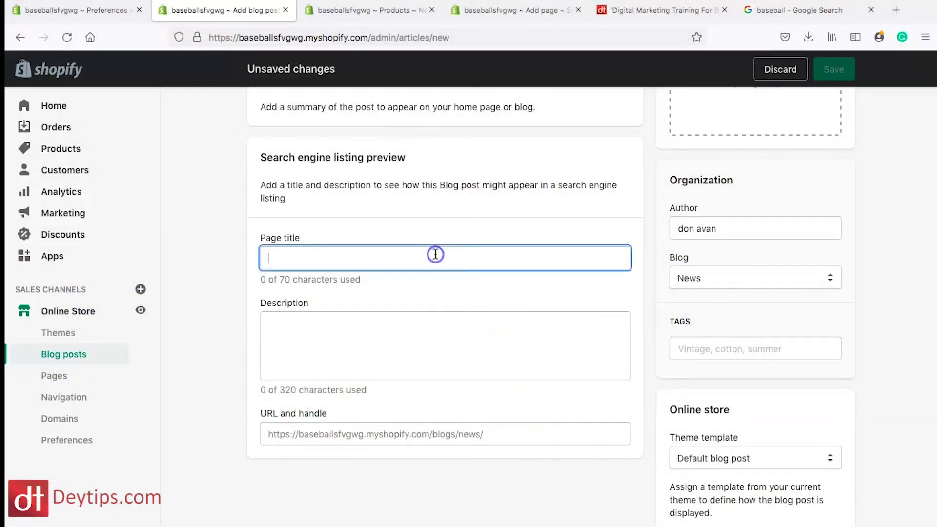
text(B)
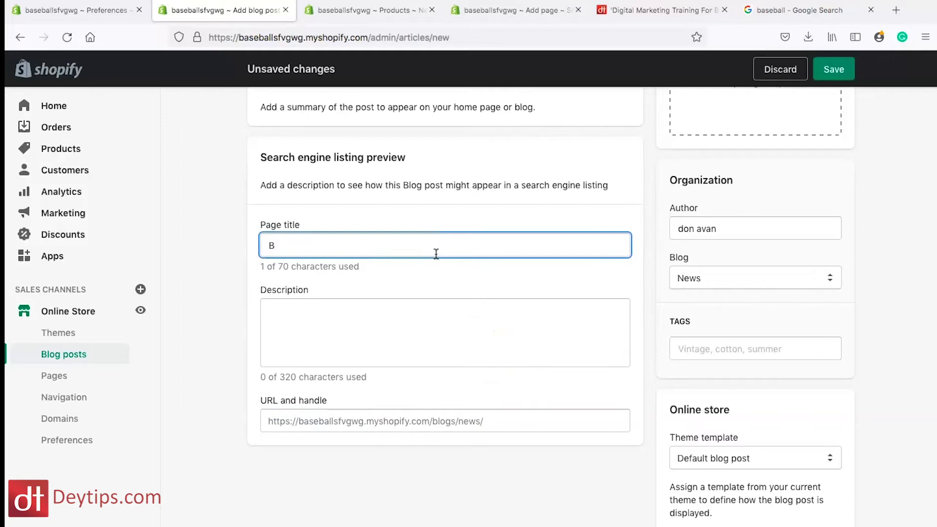
text(est baseball tips)
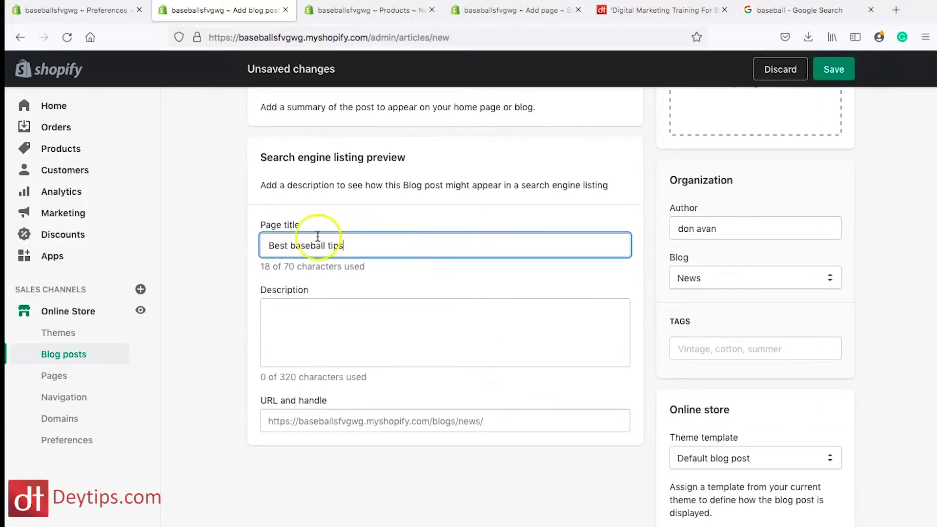
click(318, 308)
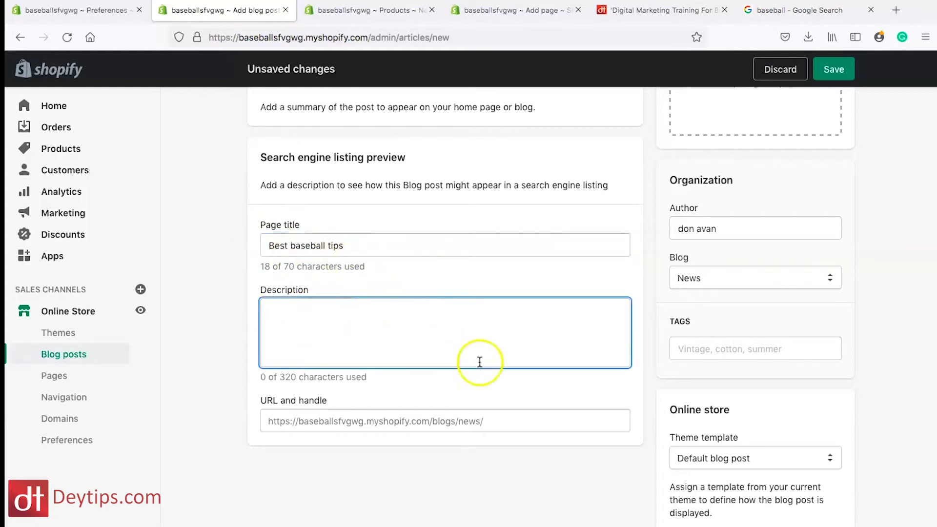
click(491, 425)
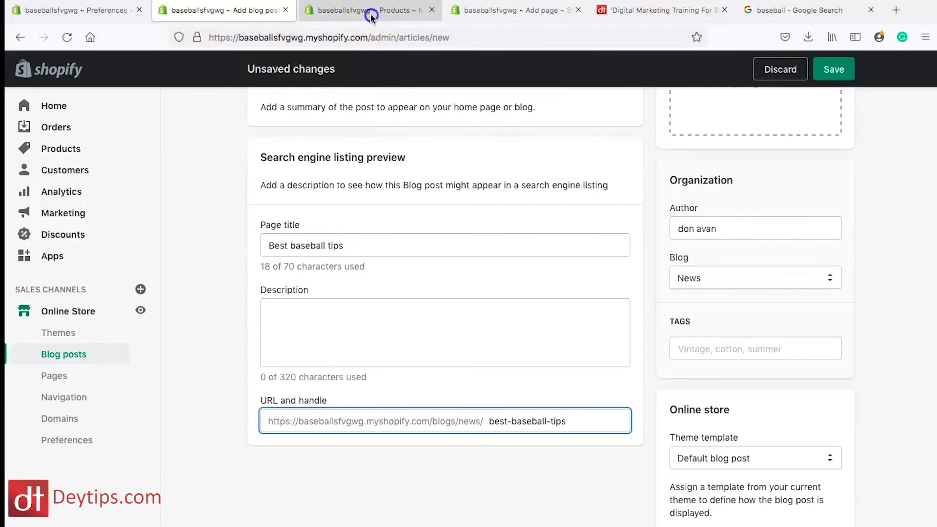
Step: Reveal the new product's empty search engine listing fields, then move to the Add page draft
click(371, 16)
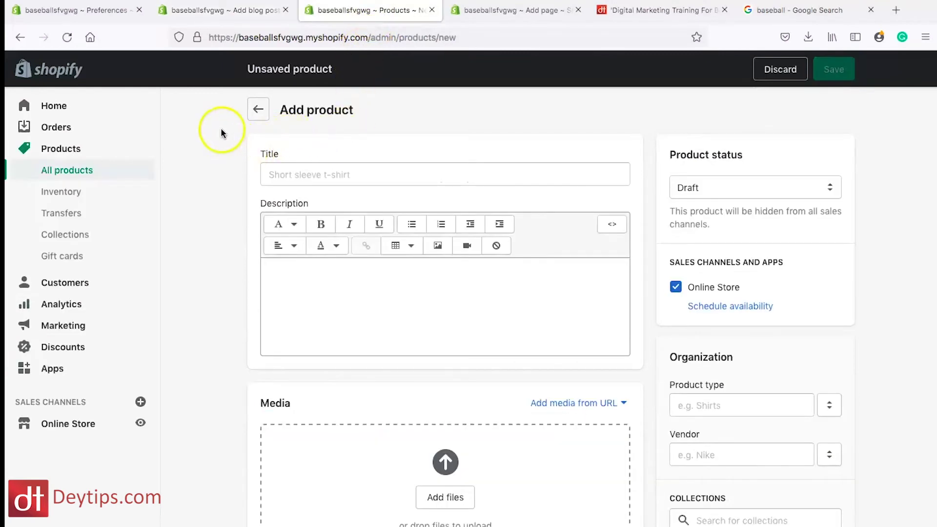
scroll(313, 386, down, 8)
scroll(312, 386, down, 10)
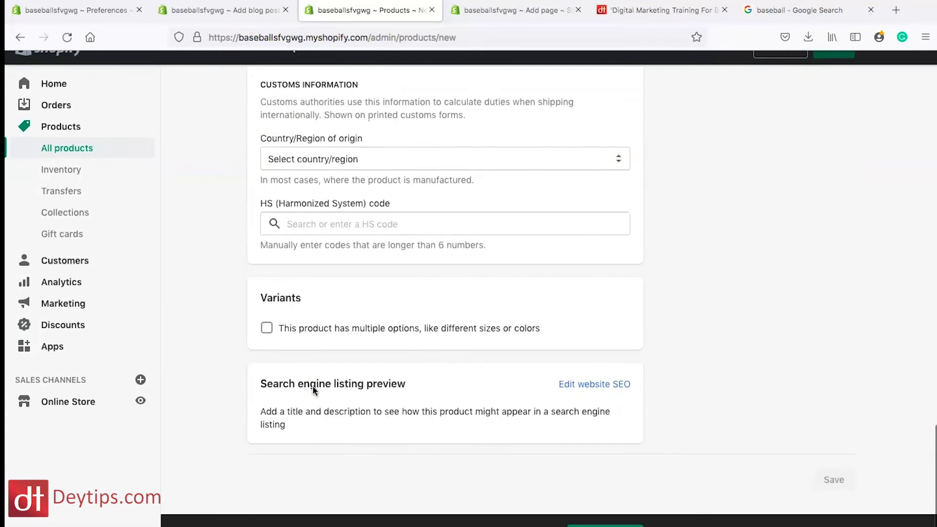
click(592, 407)
scroll(549, 415, down, 5)
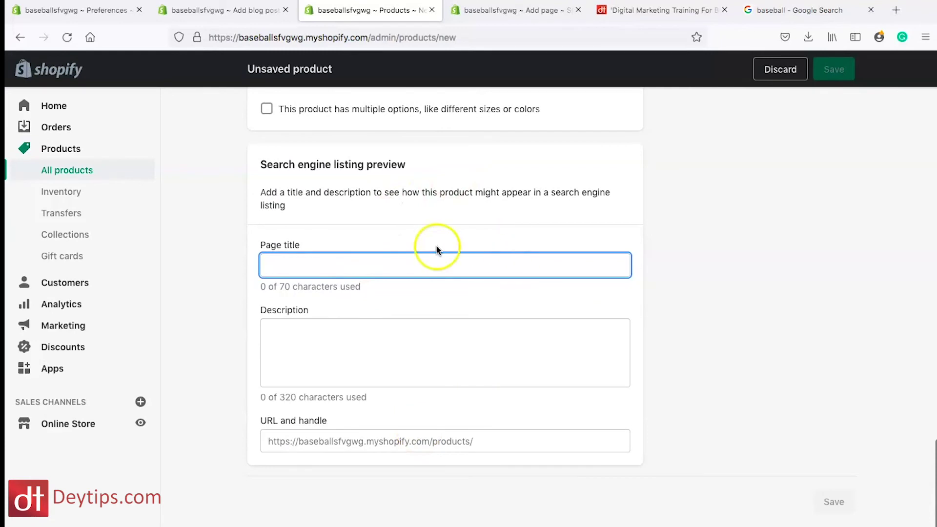
click(533, 12)
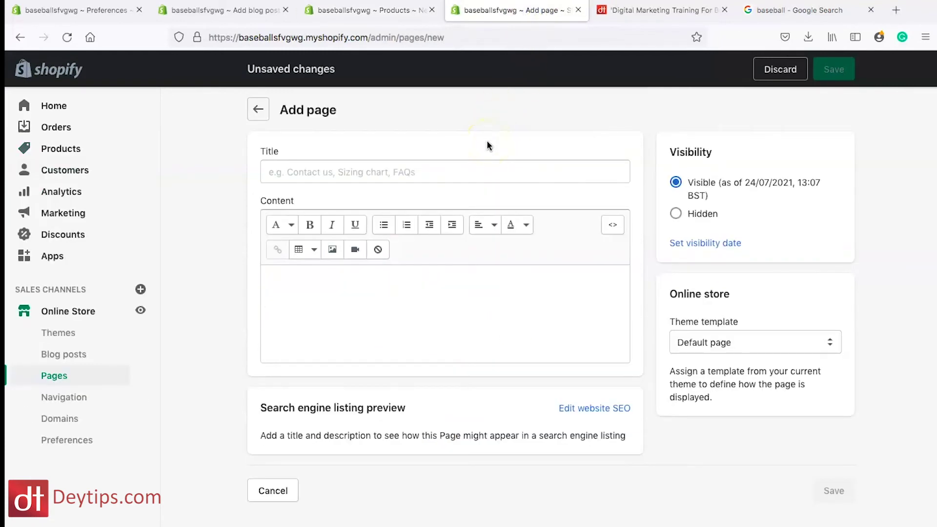
Step: Expand the new page's Edit website SEO fields, then return to the Title and Content fields
click(316, 175)
click(319, 269)
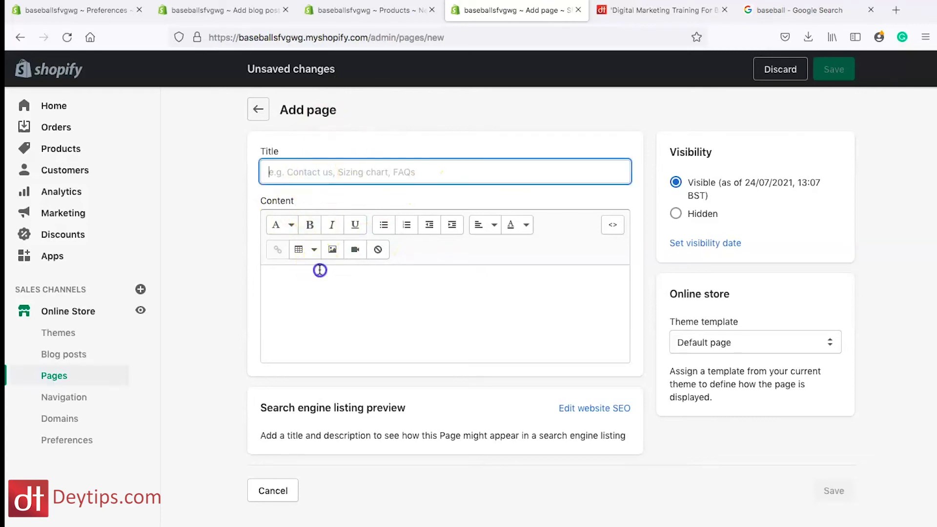
click(592, 409)
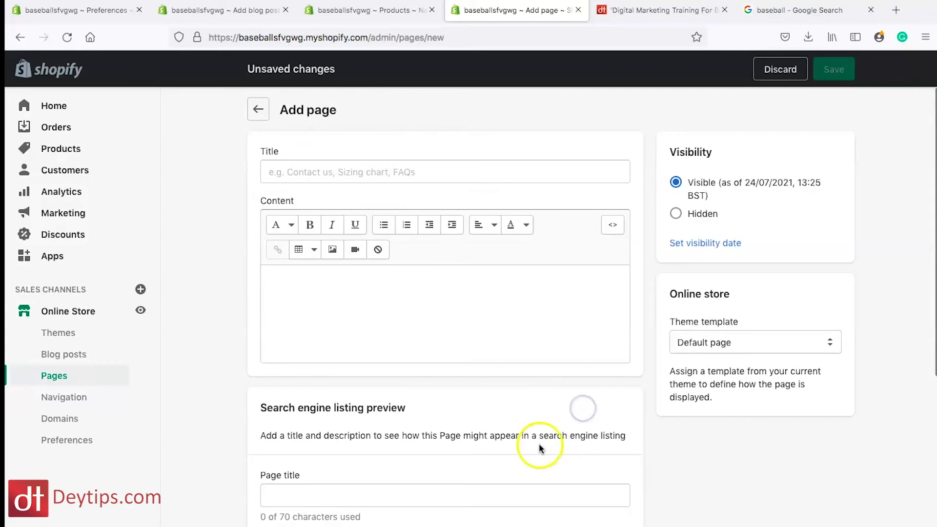
scroll(540, 446, down, 5)
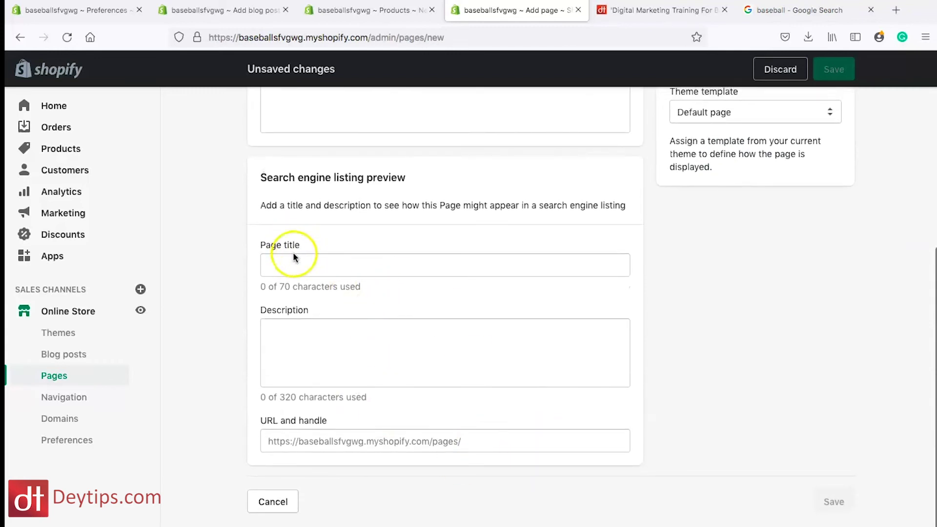
scroll(328, 349, up, 5)
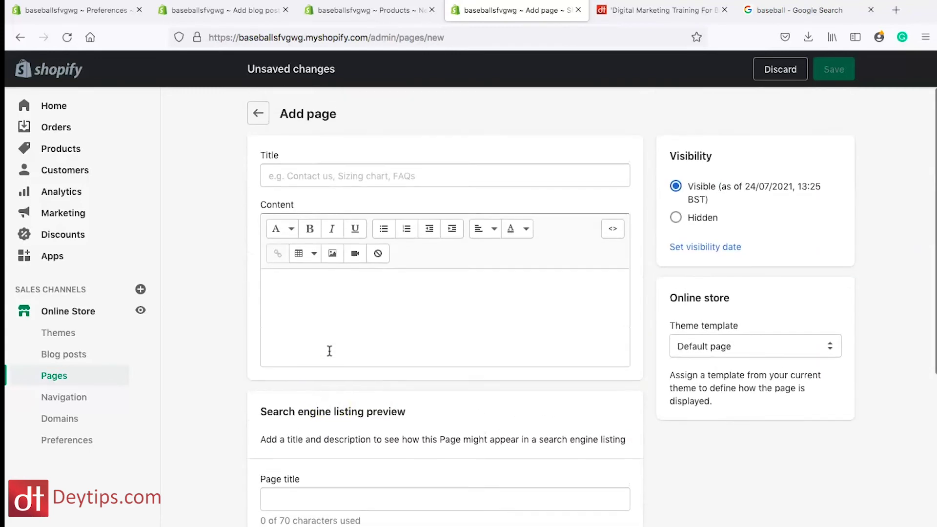
click(332, 171)
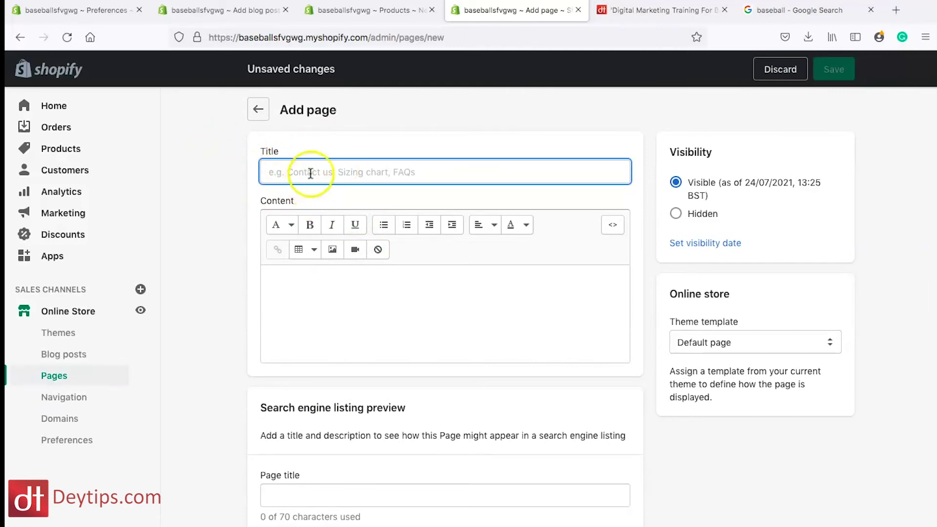
click(318, 165)
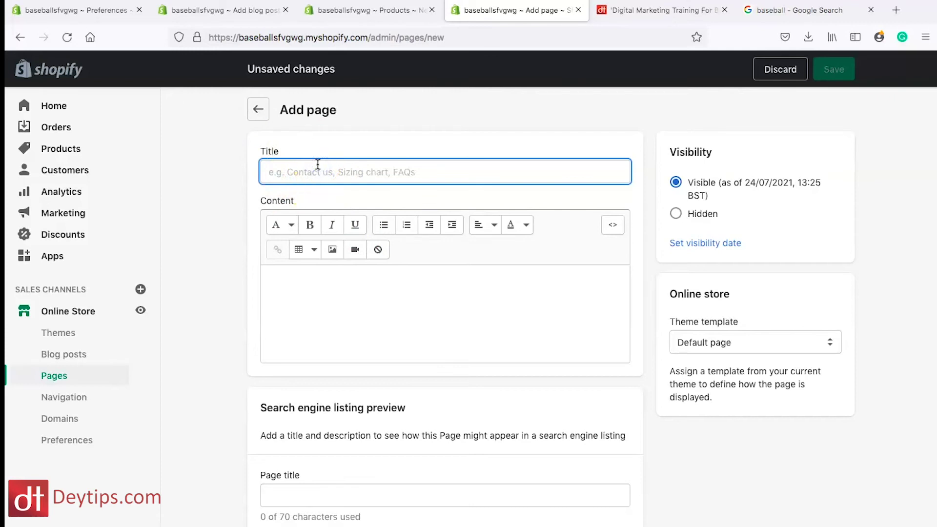
click(327, 169)
click(321, 281)
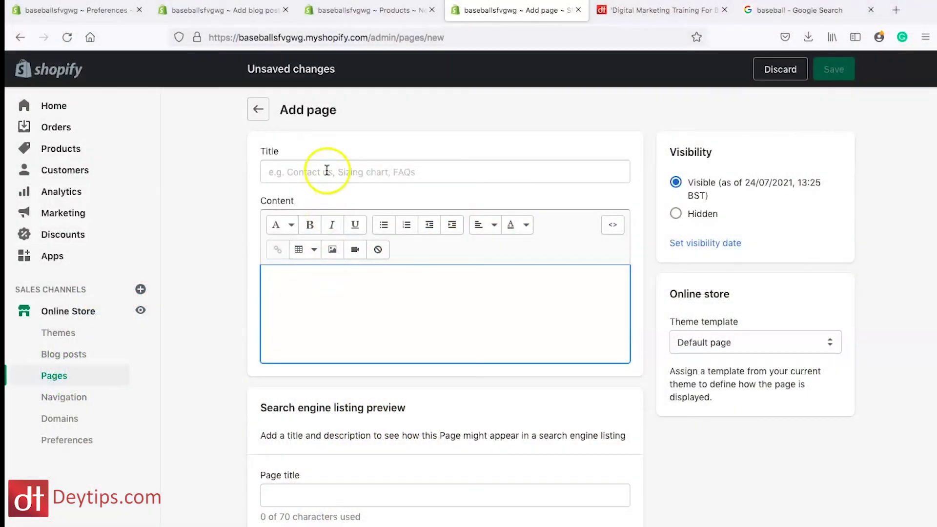
Step: Title the page 'Baseball tips' and add content 'Baseball tips for beginners', selecting that line
click(327, 171)
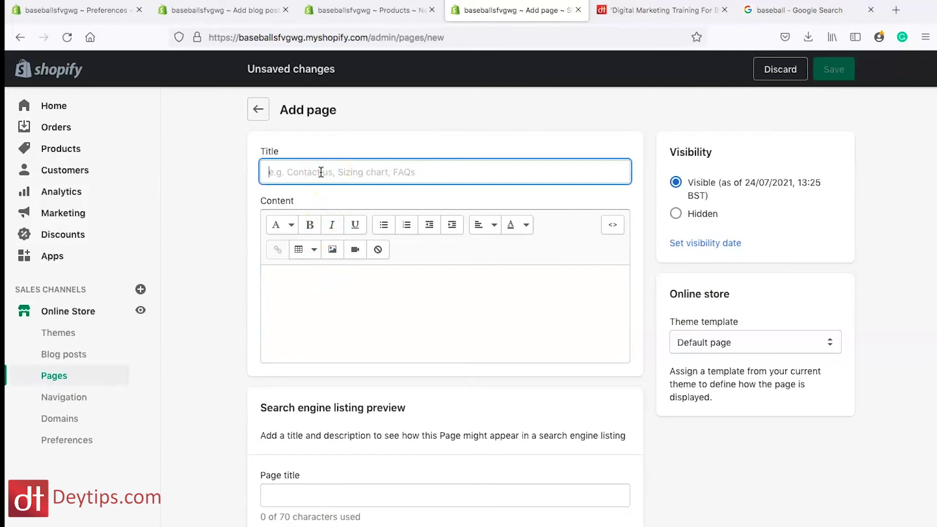
text(Bas)
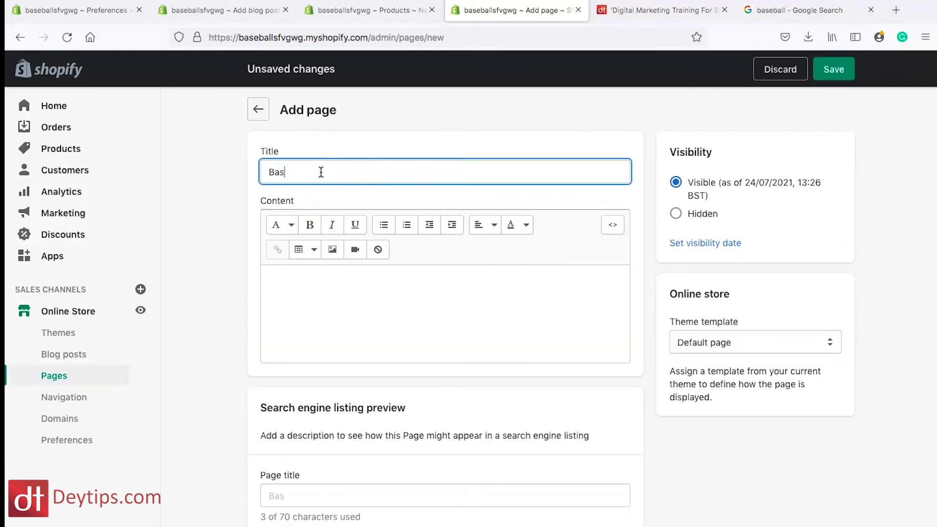
text(eball tips)
click(378, 292)
text(Baseba)
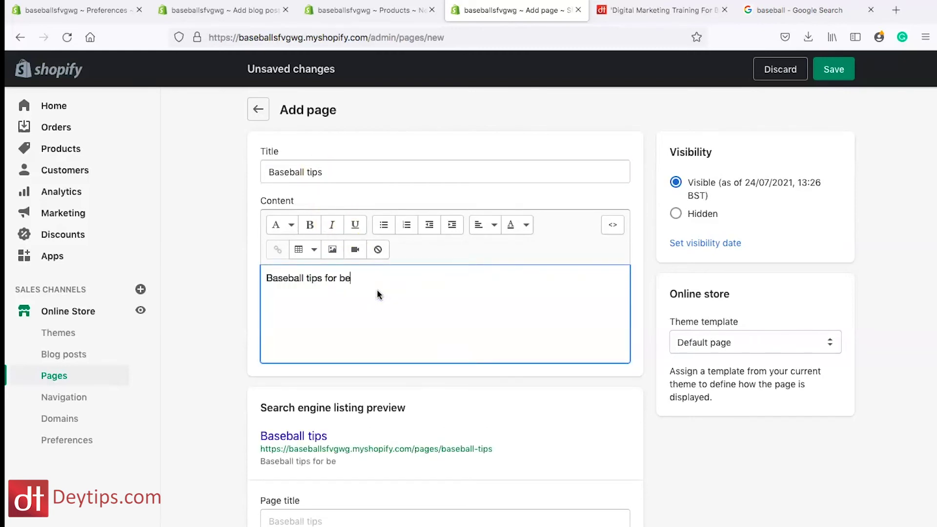
drag(404, 279, 285, 278)
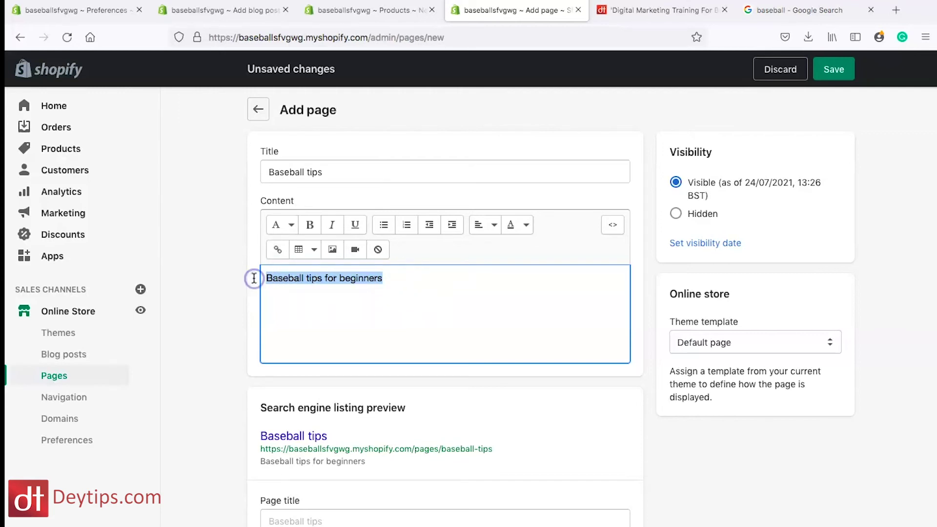
Step: Format the 'Baseball tips for beginners' line as Heading 1
click(293, 226)
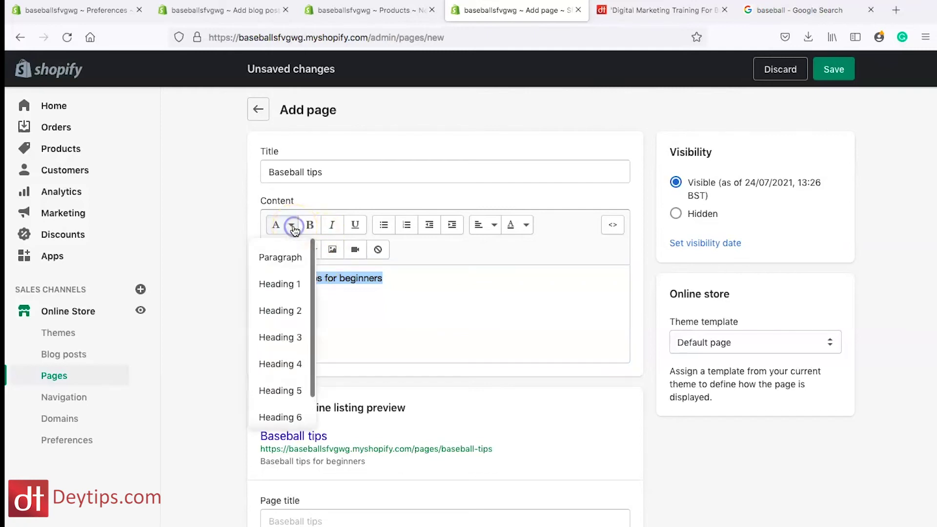
click(295, 286)
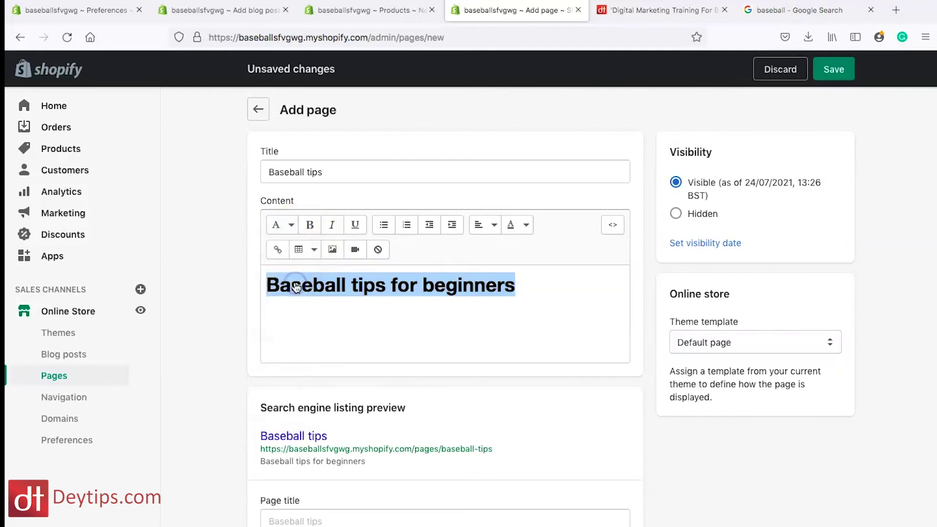
click(546, 278)
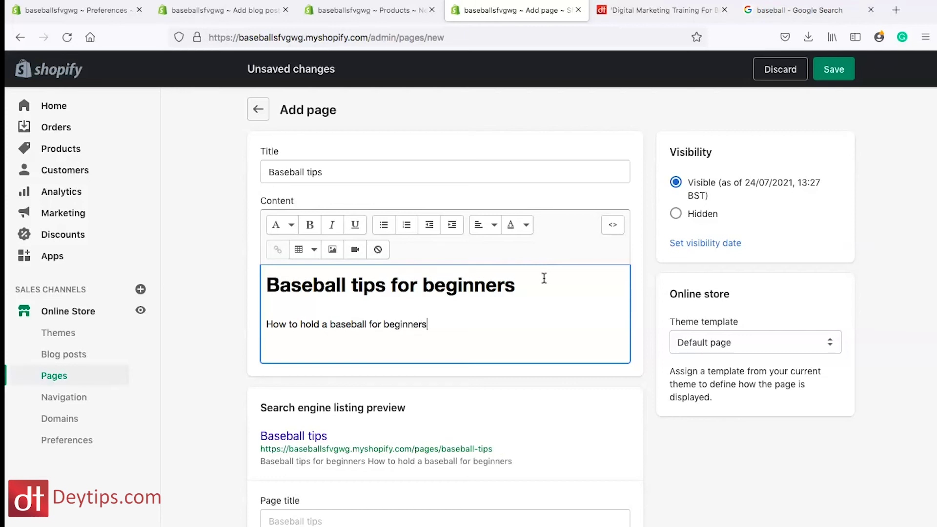
Step: Format the 'How to hold a baseball for beginners' line as Heading 2
drag(428, 324, 274, 326)
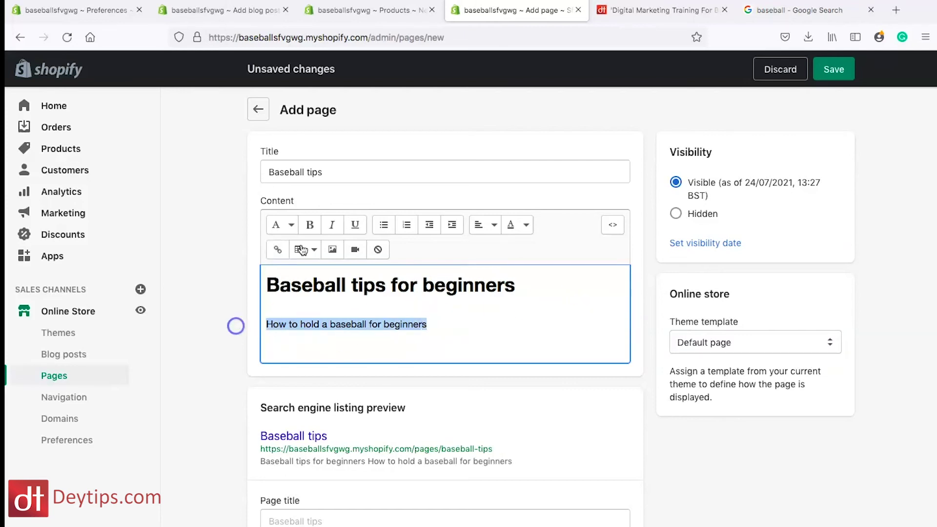
click(292, 225)
click(295, 310)
click(552, 314)
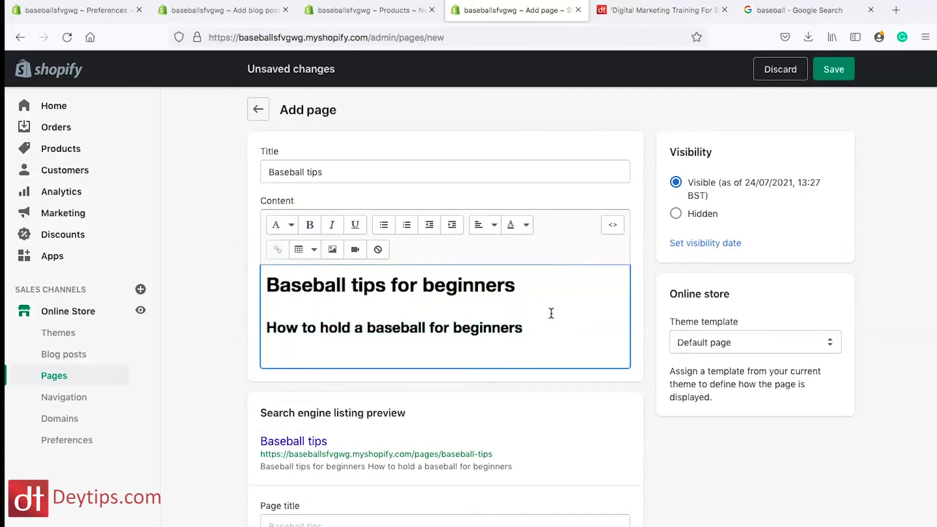